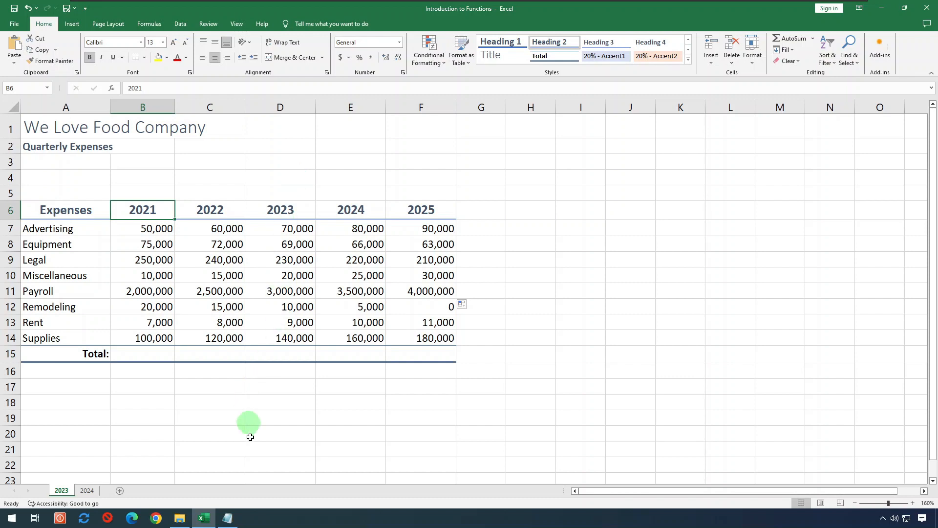
# Switch to Notepad and write the example formula =SUM(150,200) on the first line.
pyautogui.click(228, 518)
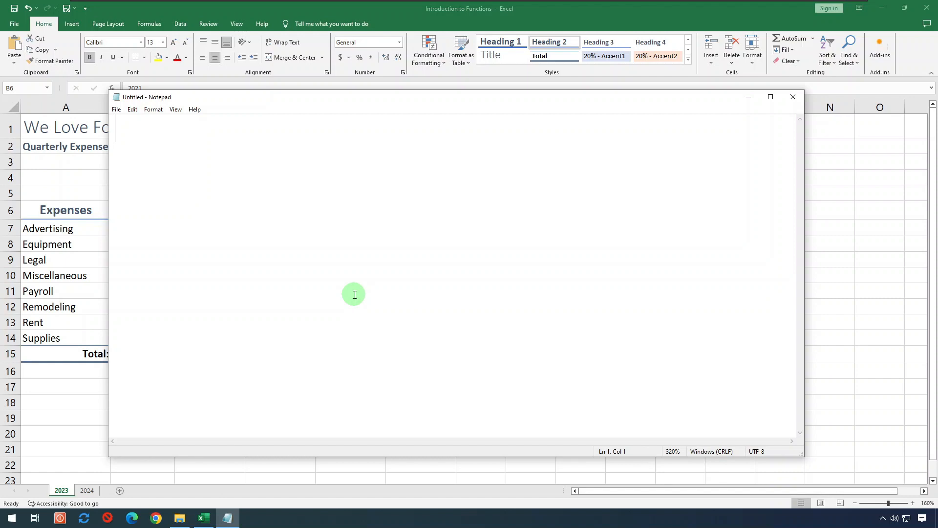
pyautogui.write('=SUM')
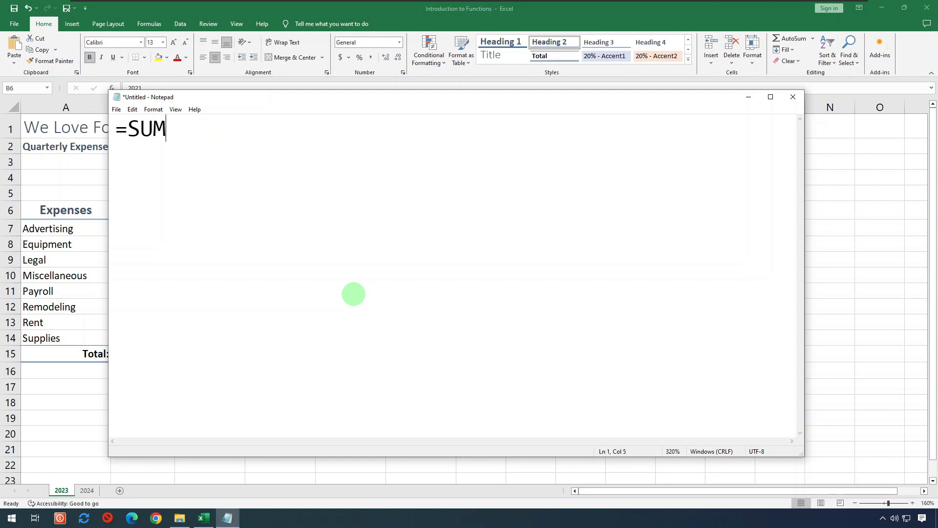
pyautogui.write('(')
pyautogui.write('150,')
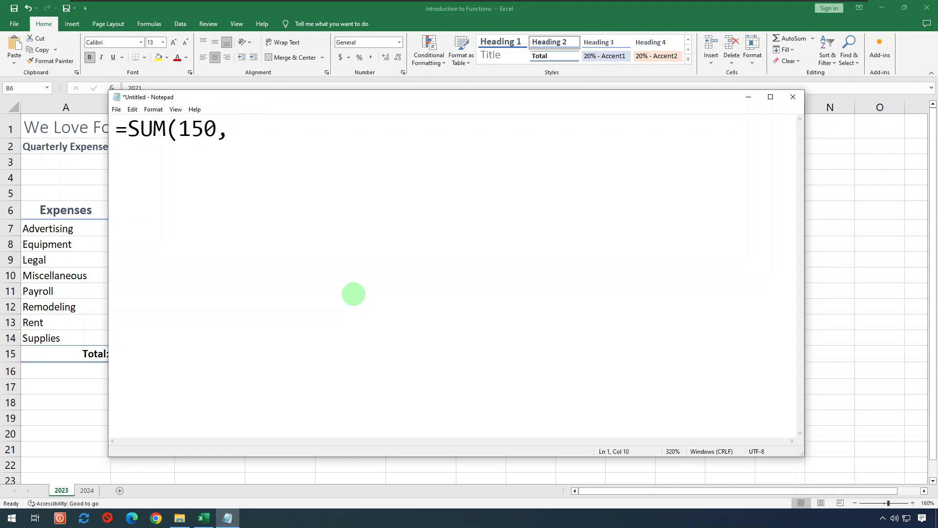
pyautogui.write('200)')
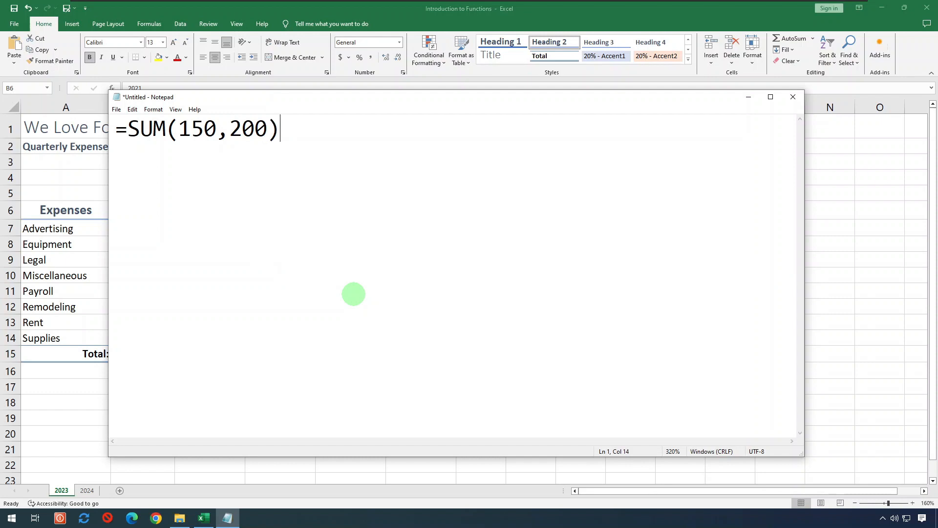
# Add a second example line reading =SUM(B10:B100,C10,300).
pyautogui.press('Return')
pyautogui.write('=SUM(')
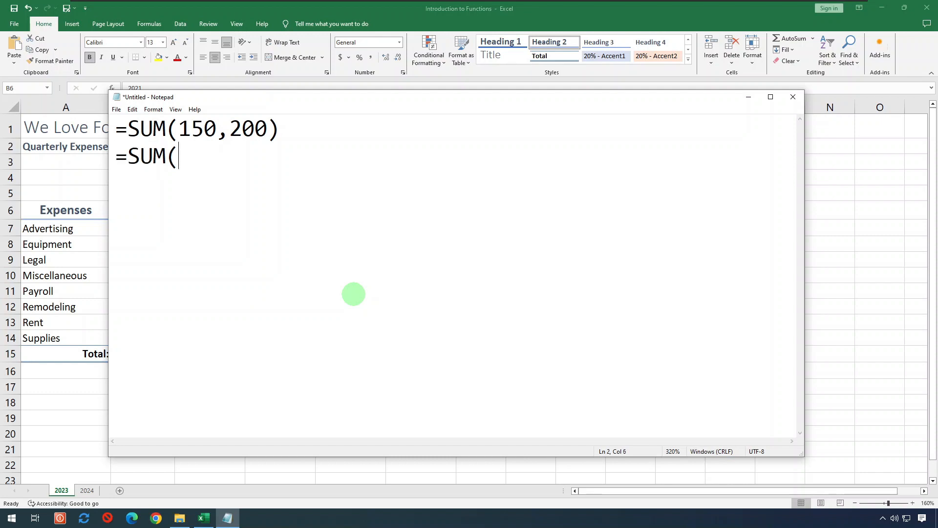
pyautogui.write('B10:')
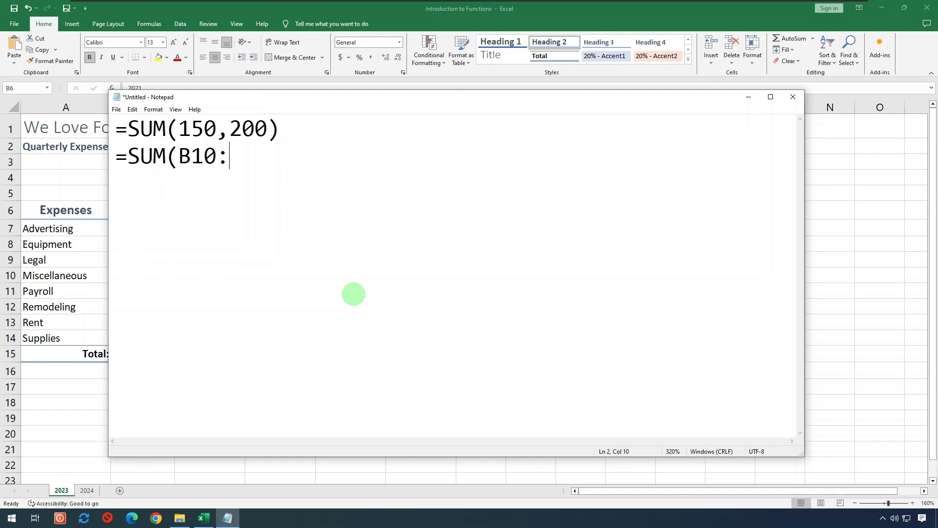
pyautogui.write('B100,')
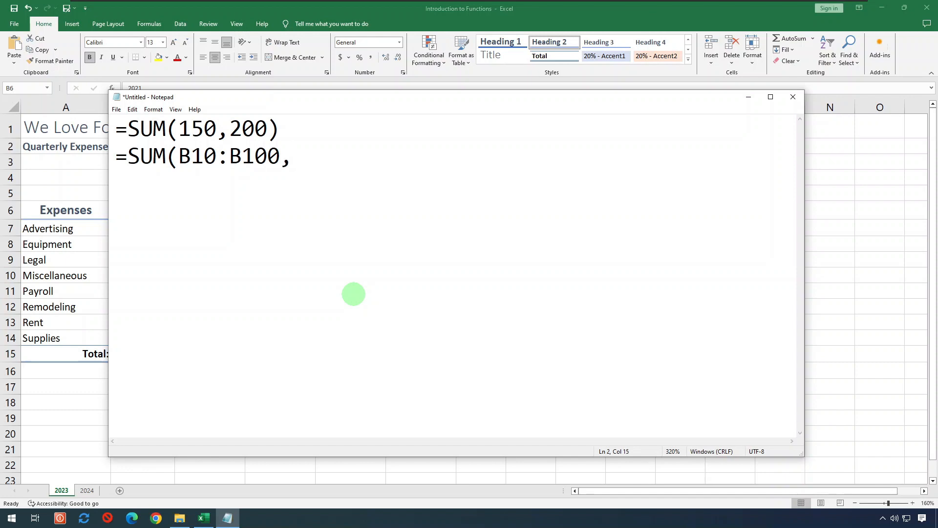
pyautogui.write('C10,')
pyautogui.write('300')
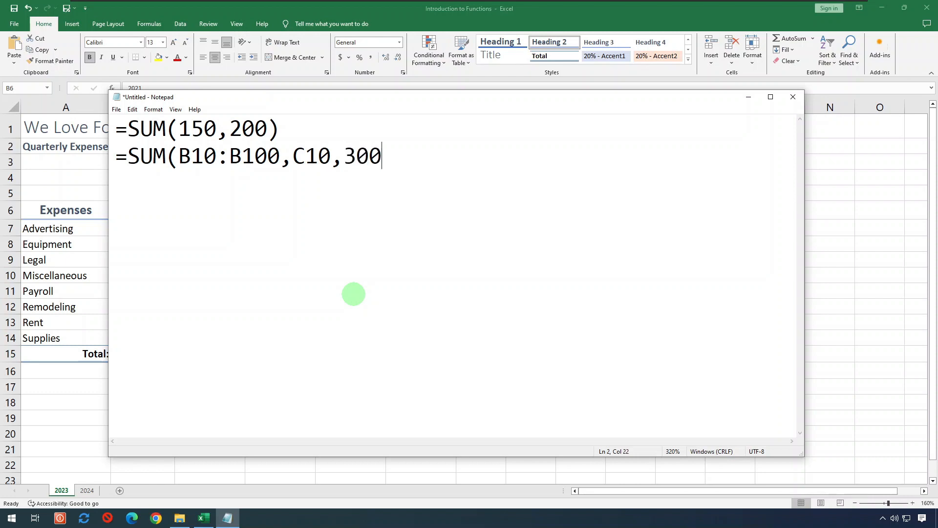
pyautogui.write(')')
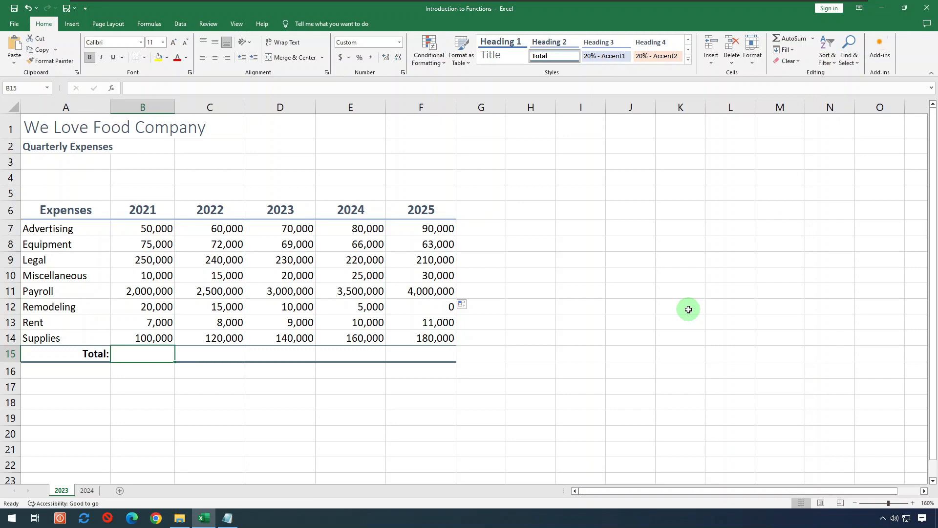
# Total the 2021 expenses in cell B15 with the formula =SUM(B7:B14), choosing SUM from the function suggestions.
pyautogui.write('=')
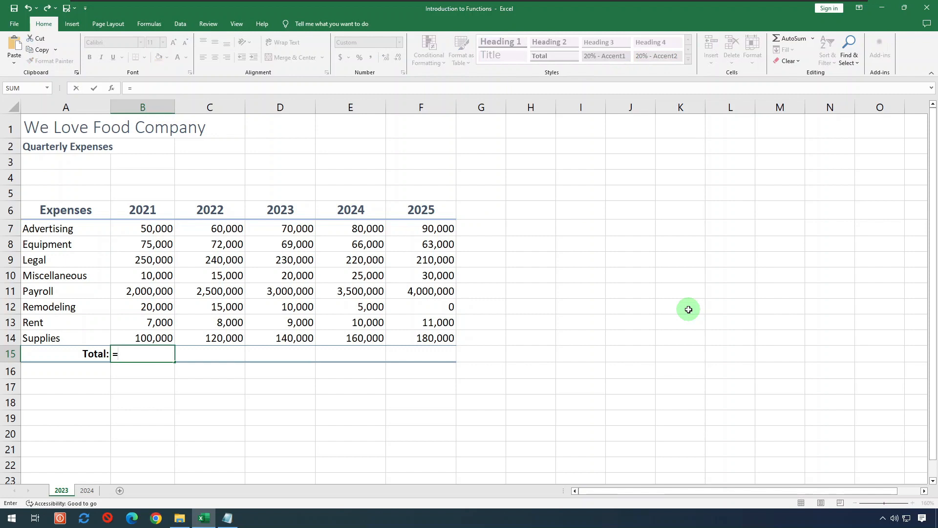
pyautogui.write('su')
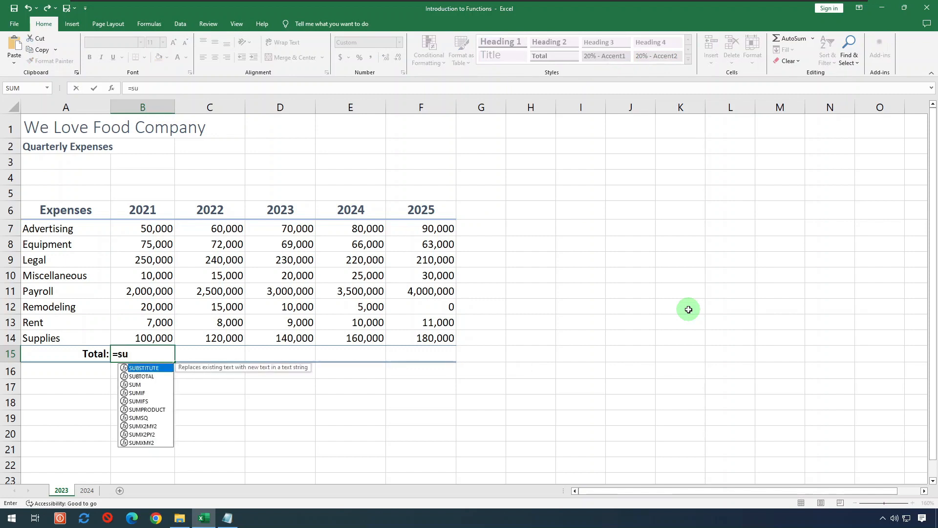
pyautogui.write('m')
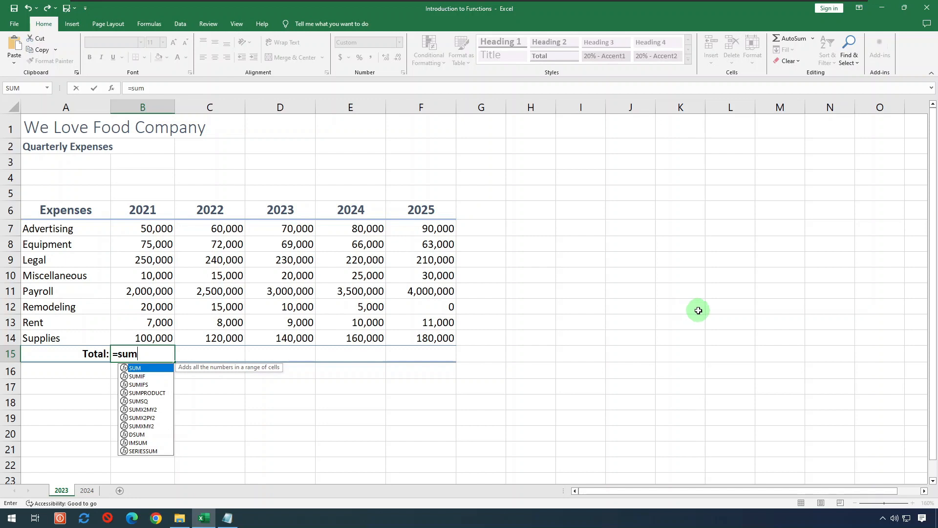
pyautogui.doubleClick(163, 374)
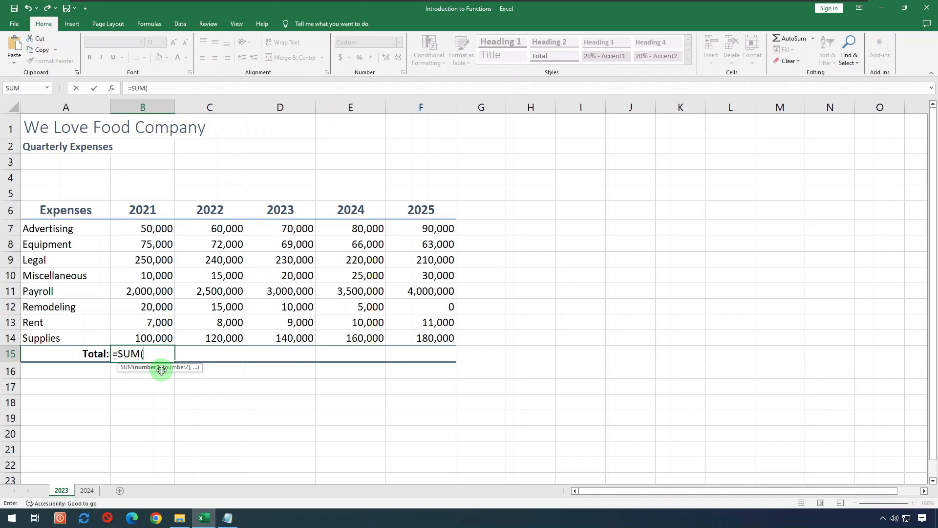
pyautogui.press('BackSpace')
pyautogui.press('BackSpace')
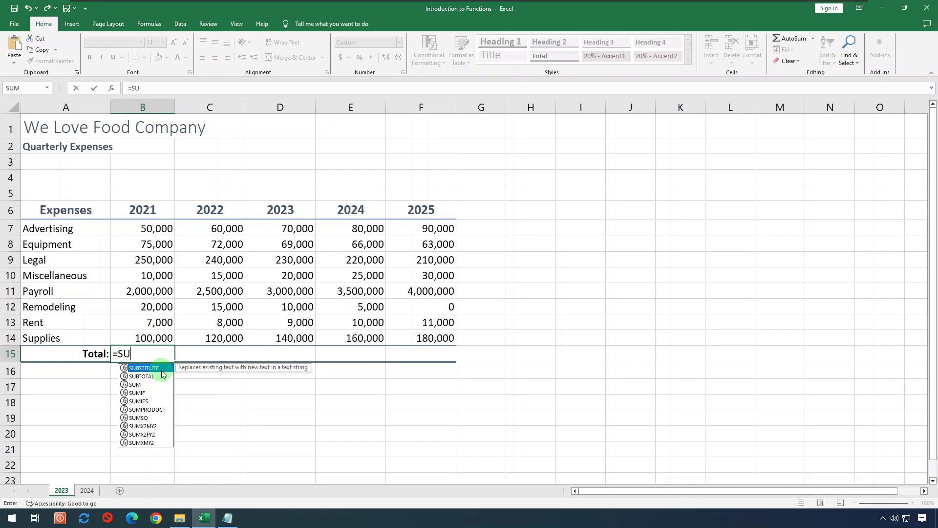
pyautogui.write('m')
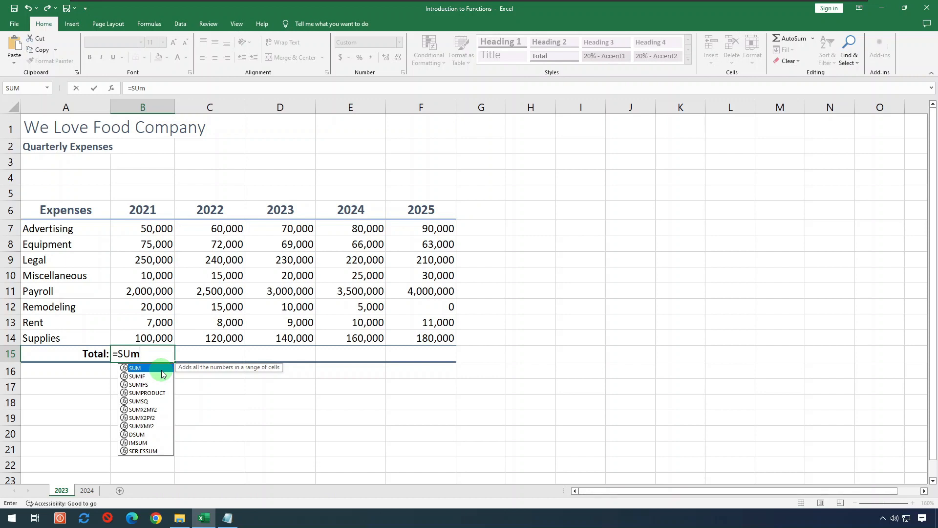
pyautogui.doubleClick(162, 370)
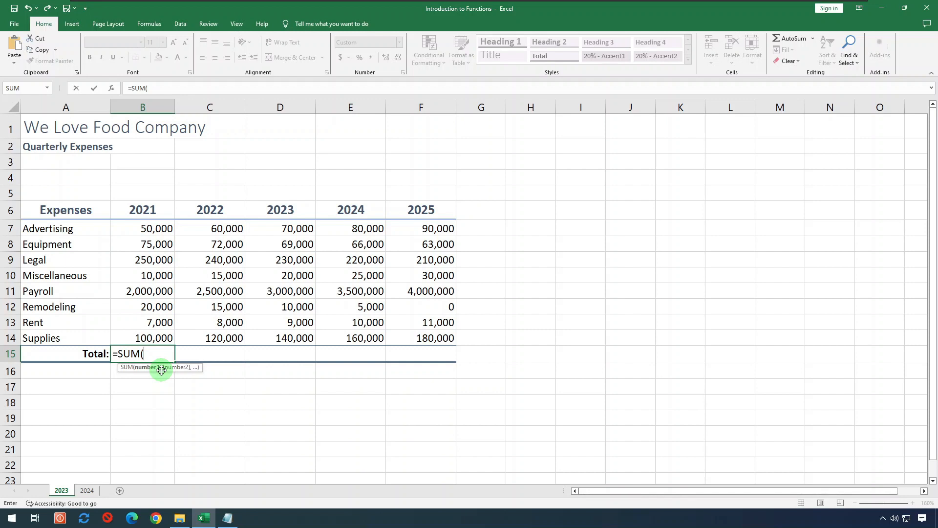
pyautogui.press('F2')
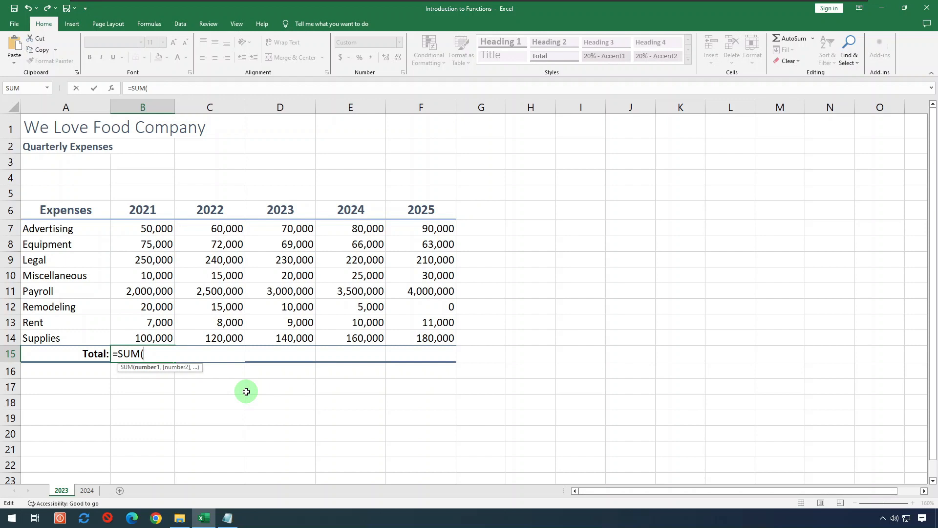
pyautogui.write('b')
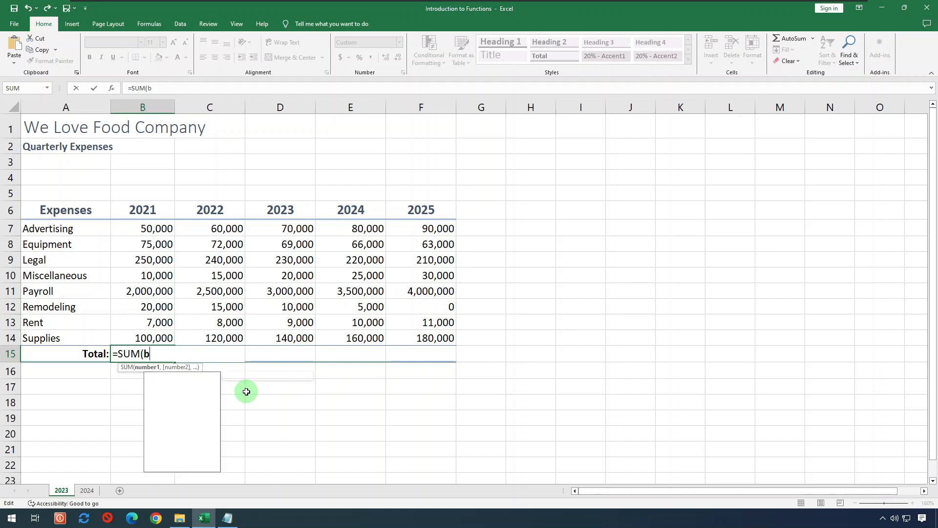
pyautogui.write('7:b14')
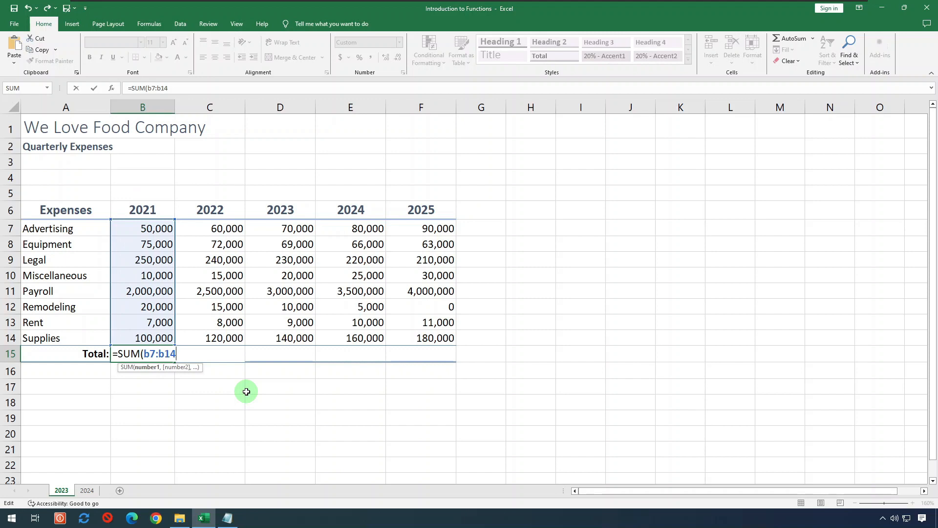
pyautogui.press('Tab')
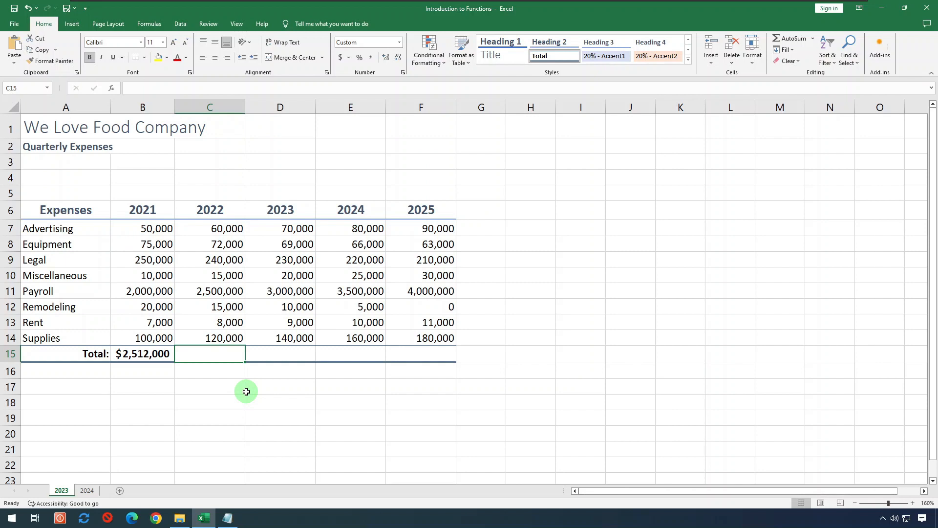
# Total the 2022 expenses in cell C15 with a SUM formula over the range C7:C14.
pyautogui.write('=sum')
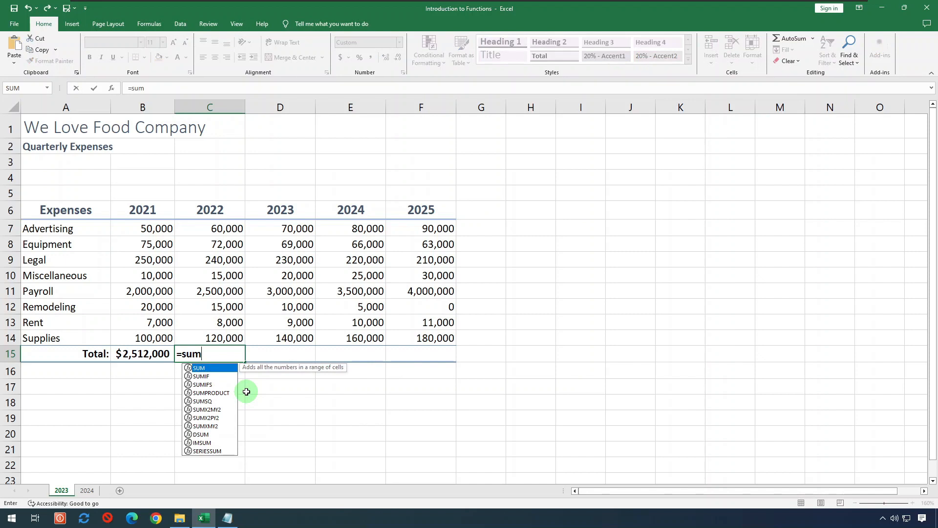
pyautogui.press('Tab')
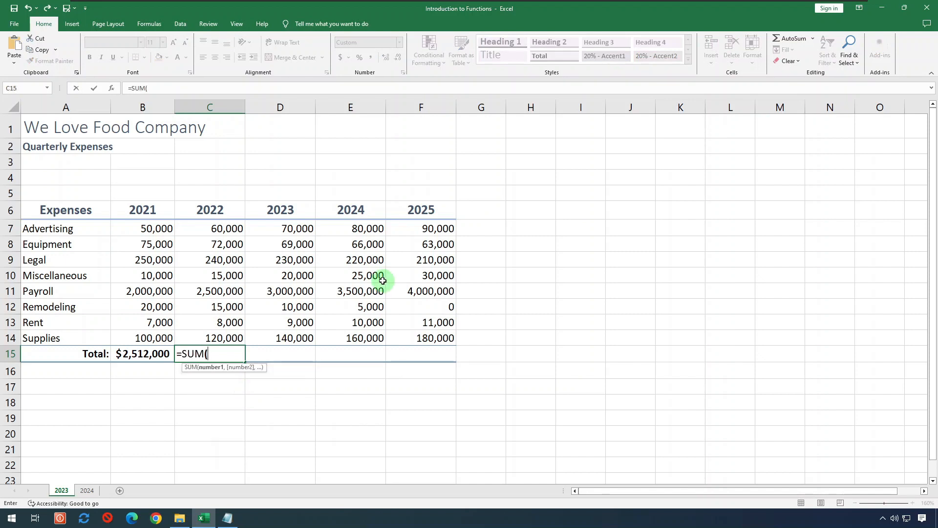
pyautogui.moveTo(216, 227); pyautogui.dragTo(219, 335)
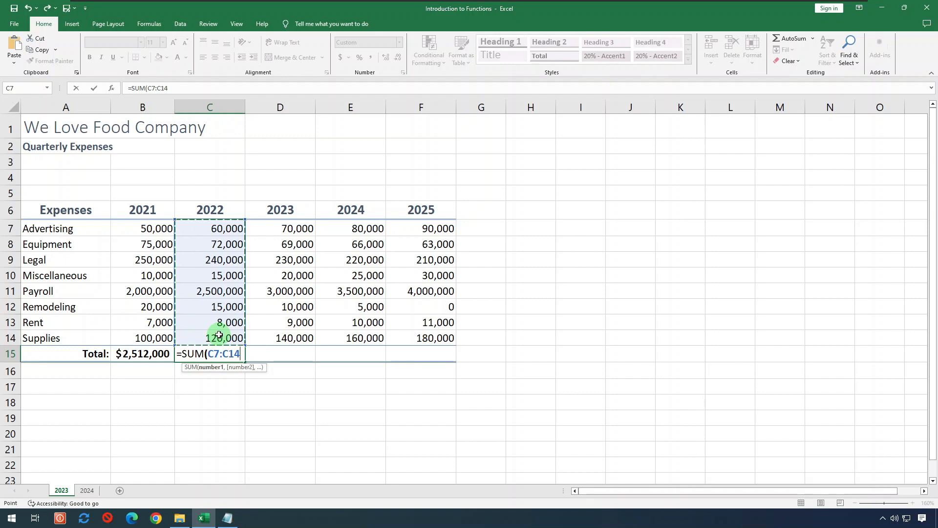
pyautogui.press('Tab')
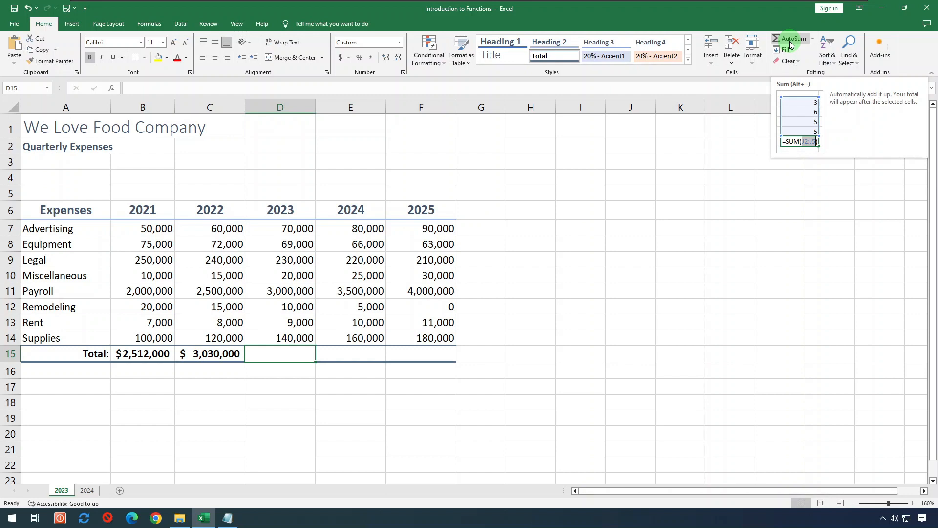
# Use AutoSum to total the 2023, 2024 and 2025 expenses in cells D15, E15 and F15.
pyautogui.click(790, 41)
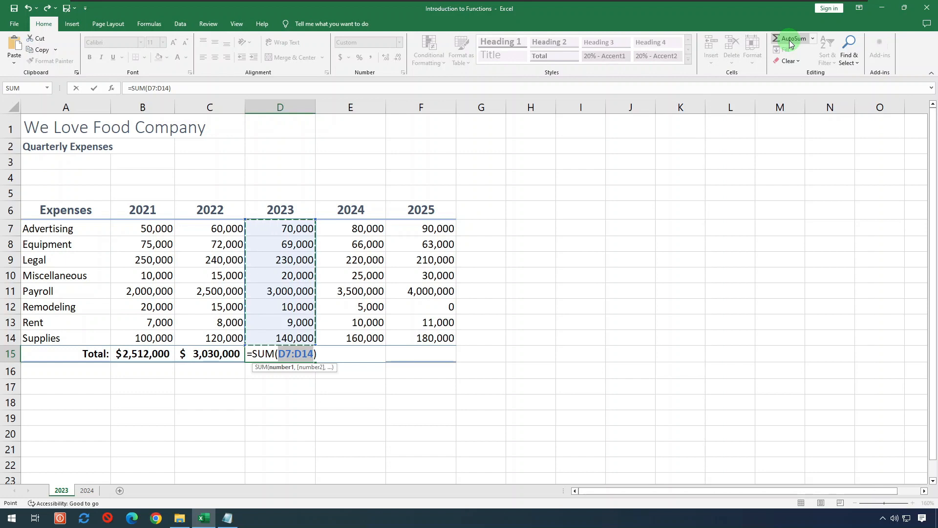
pyautogui.press('Tab')
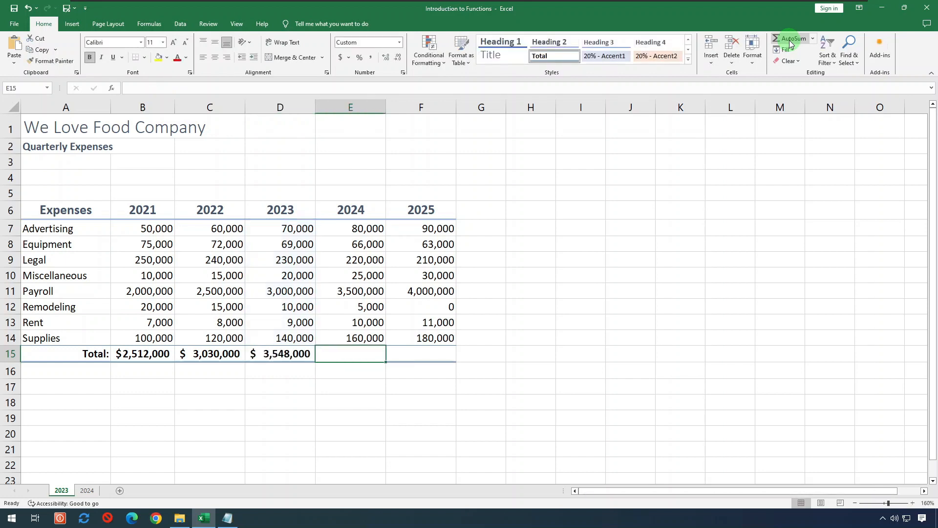
pyautogui.hotkey('shift', 'Right')
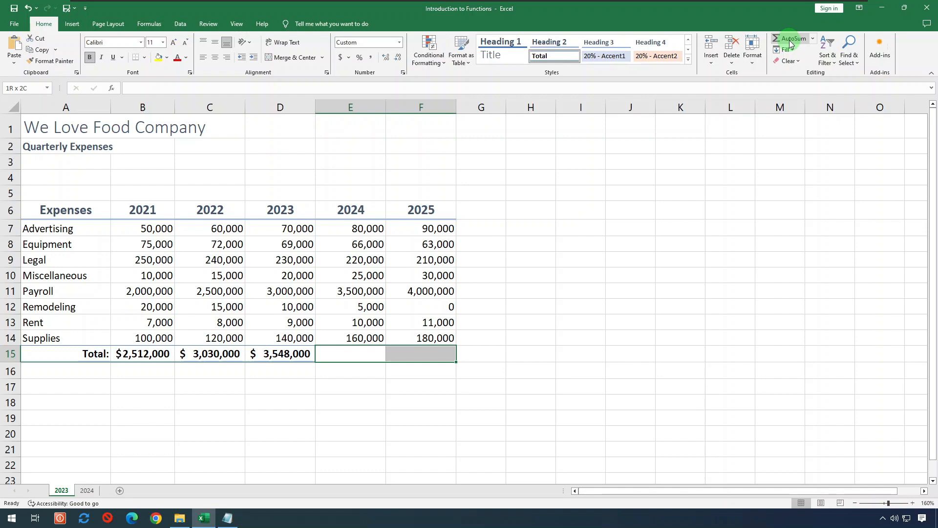
pyautogui.hotkey('alt', '=')
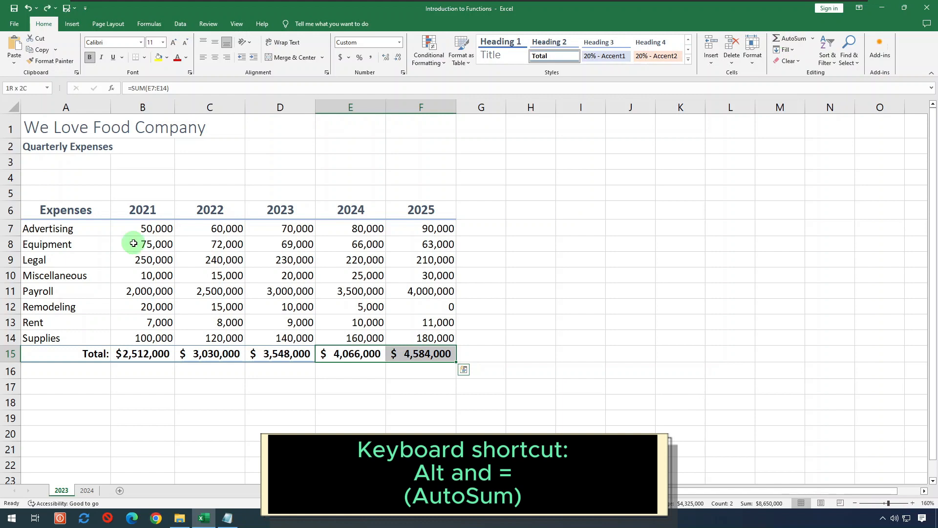
# AutoSum the Advertising row across the range B7:I7 so that its total goes into cell I7.
pyautogui.moveTo(149, 228); pyautogui.dragTo(601, 231)
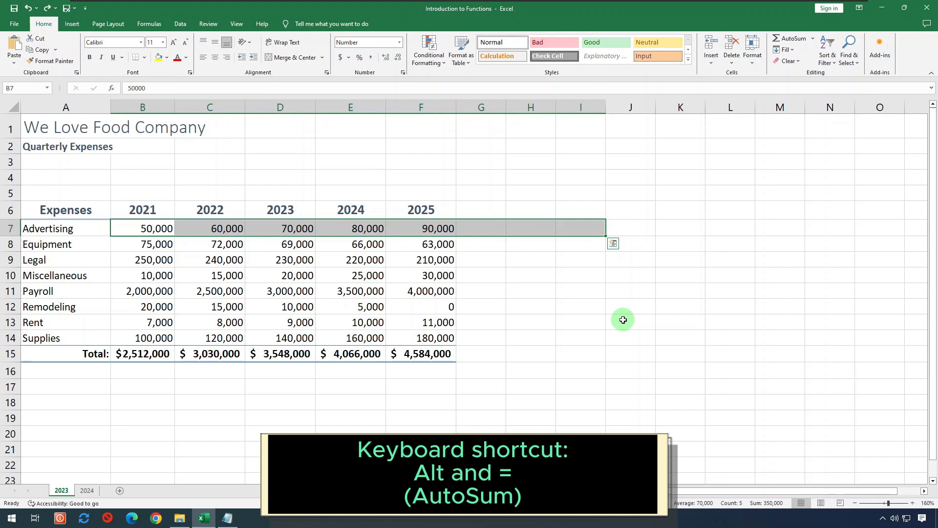
pyautogui.hotkey('alt', '=')
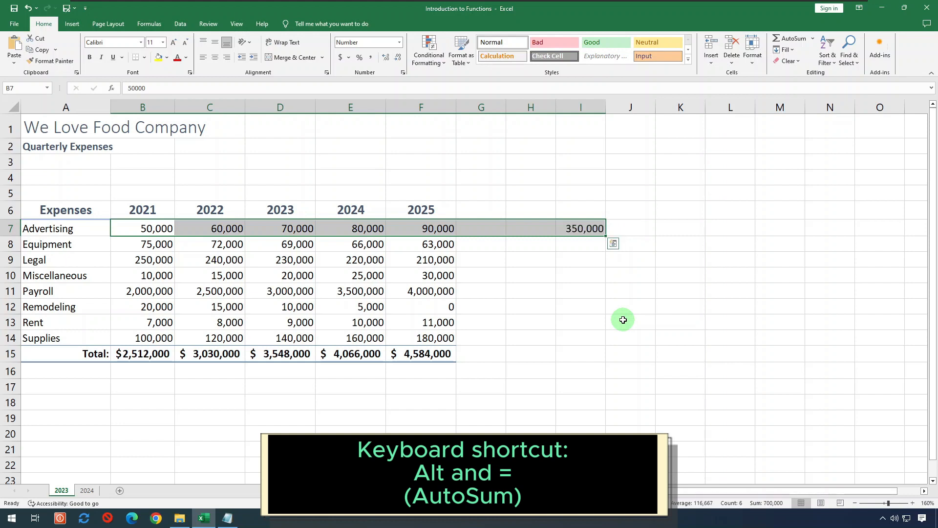